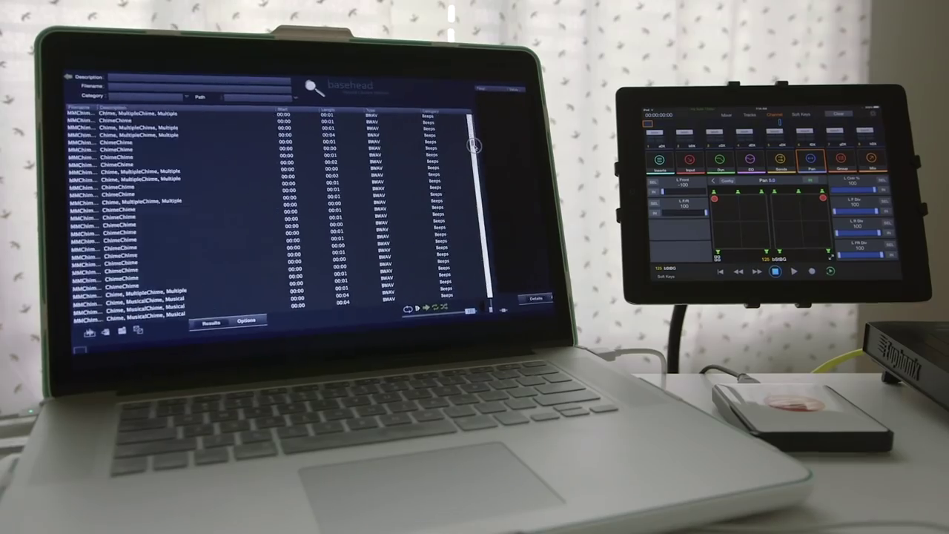
Log in, download the 4WD HUMVEE MANOUVER INTERIOR01 WAV, then launch BaseHead HLE.
scroll(473, 145, "down", 20)
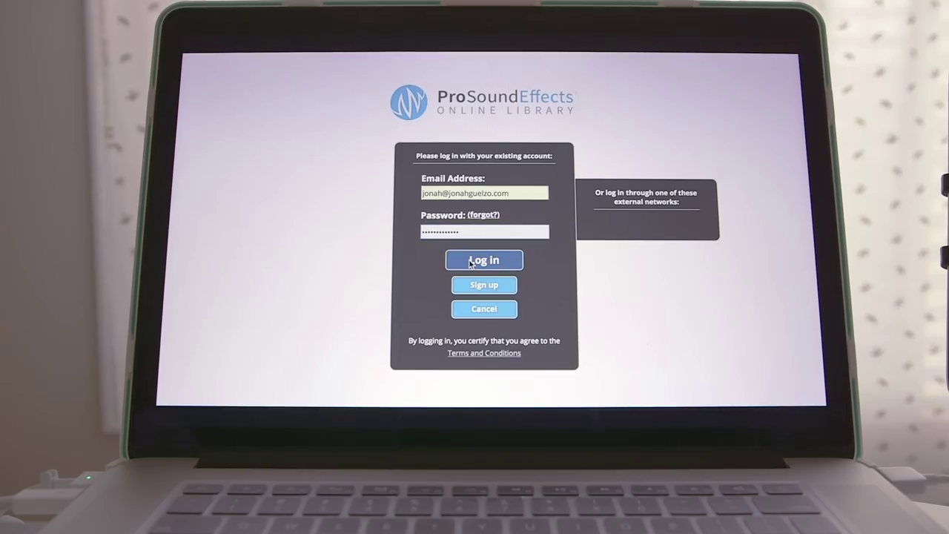
left_click(469, 262)
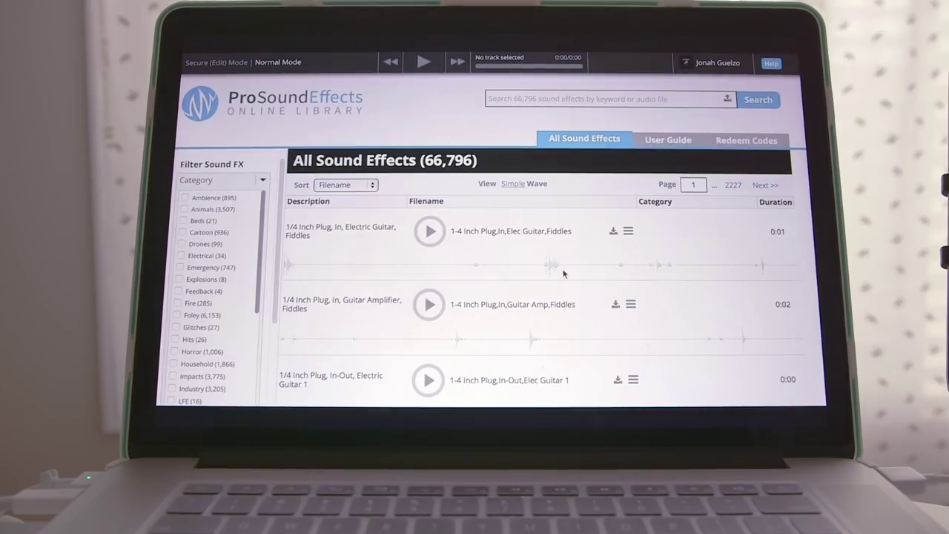
scroll(564, 274, "down", 10)
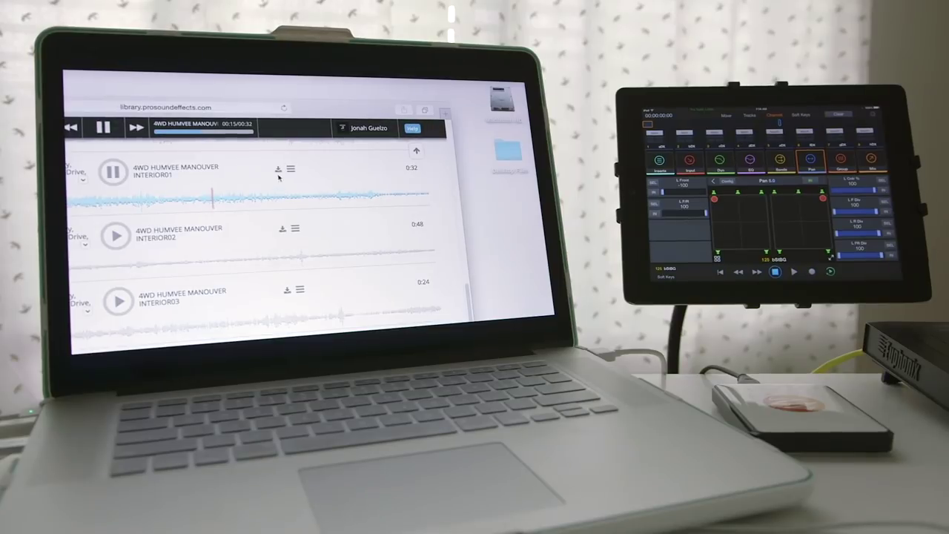
left_click(290, 198)
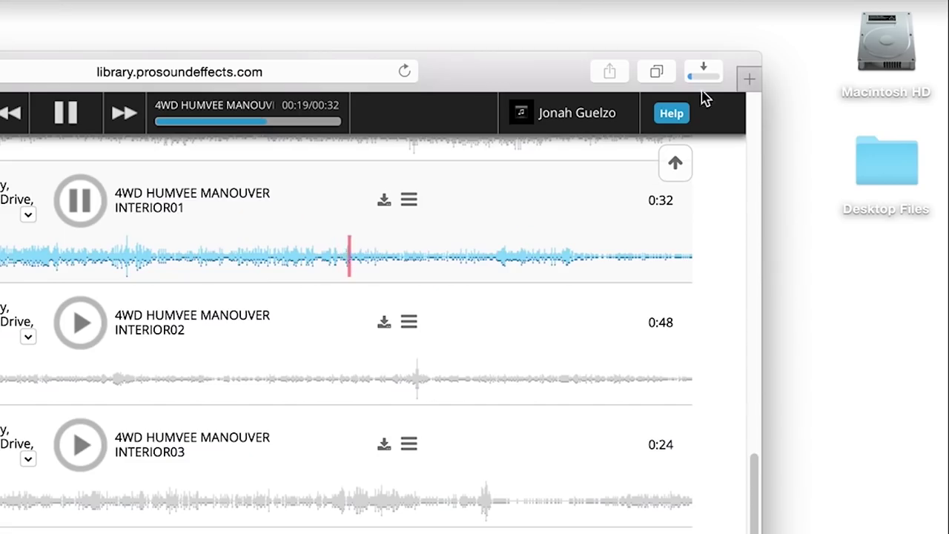
left_click(703, 83)
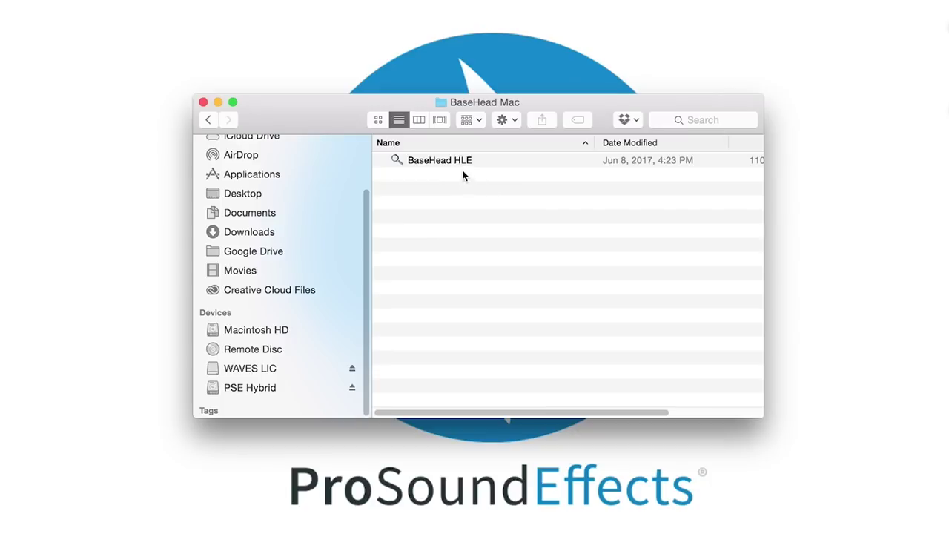
double_click(452, 165)
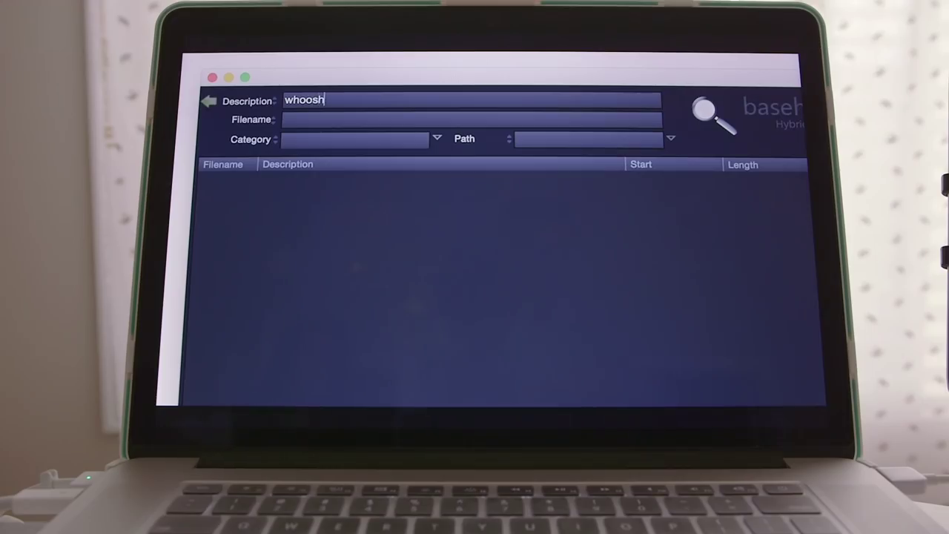
Run the whoosh search, preview Sci Fi Whoosh and Design Element Hit Whoosh, then relaunch BaseHead HLE.
key("Return")
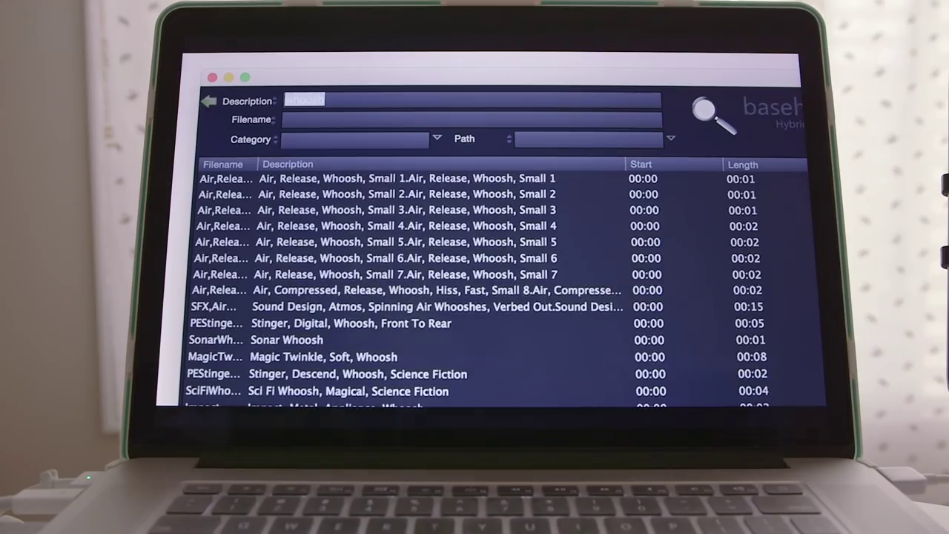
left_click(478, 137)
scroll(371, 155, "down", 3)
left_click(357, 158)
scroll(357, 157, "down", 10)
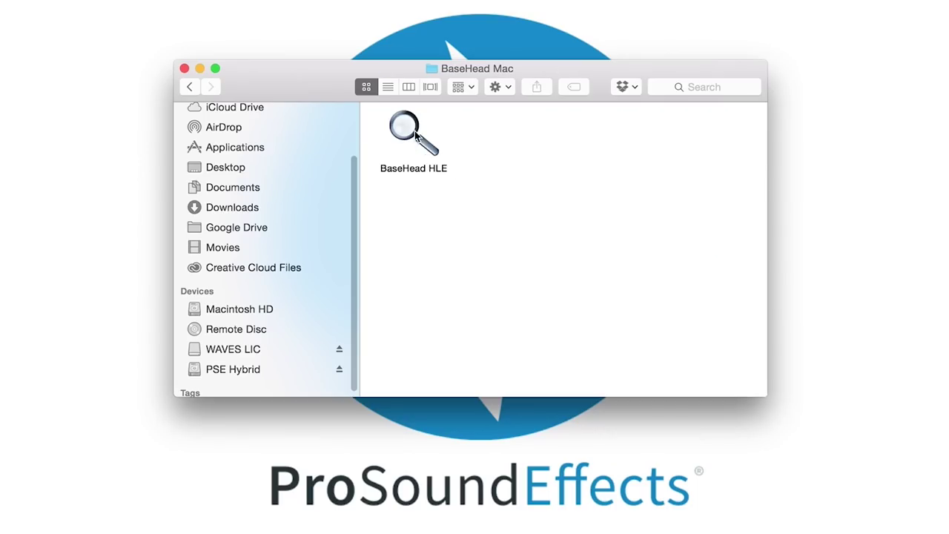
double_click(412, 131)
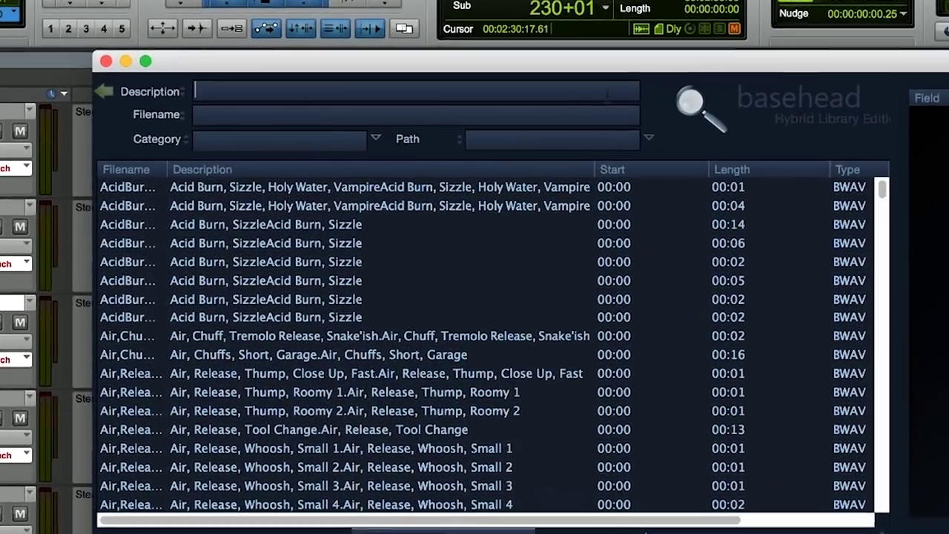
Search 'abandon' and audition the Church, Warehouse and Factory Water Drips Wind ambiences.
type("abandon")
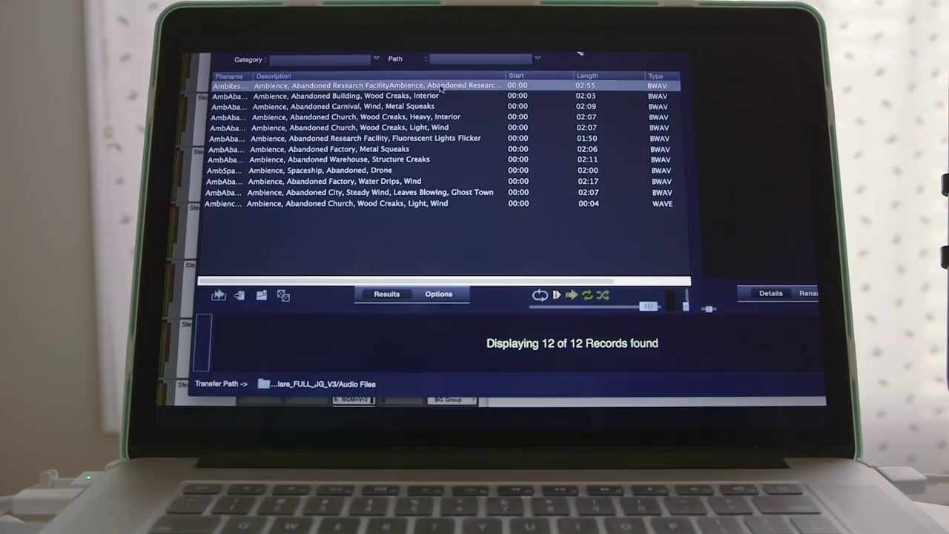
left_click(440, 89)
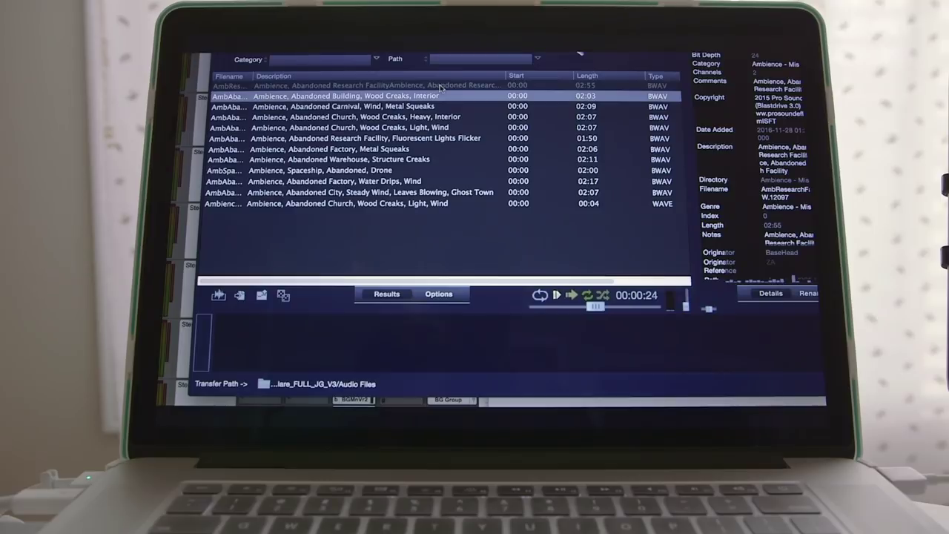
key("Down")
key("Down")
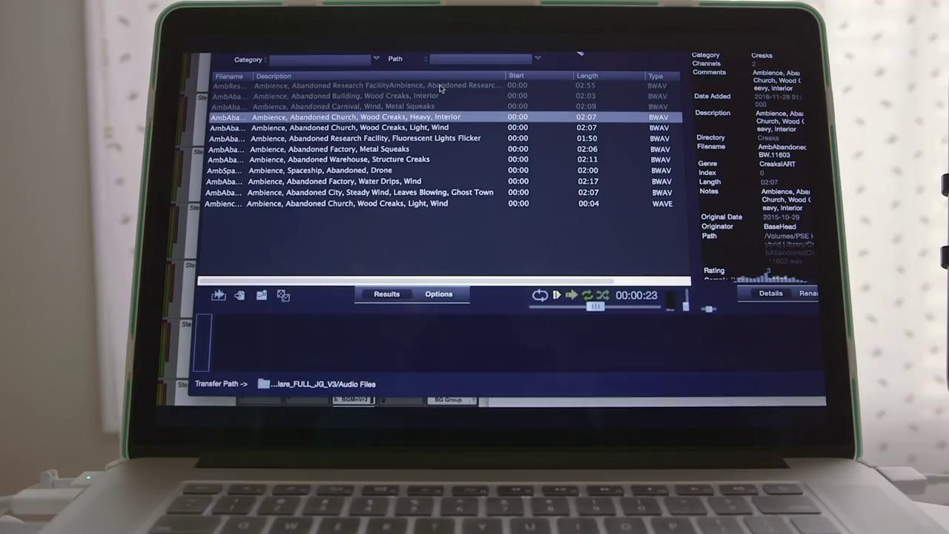
key("Down")
key("Down")
key("Down")
key("Down")
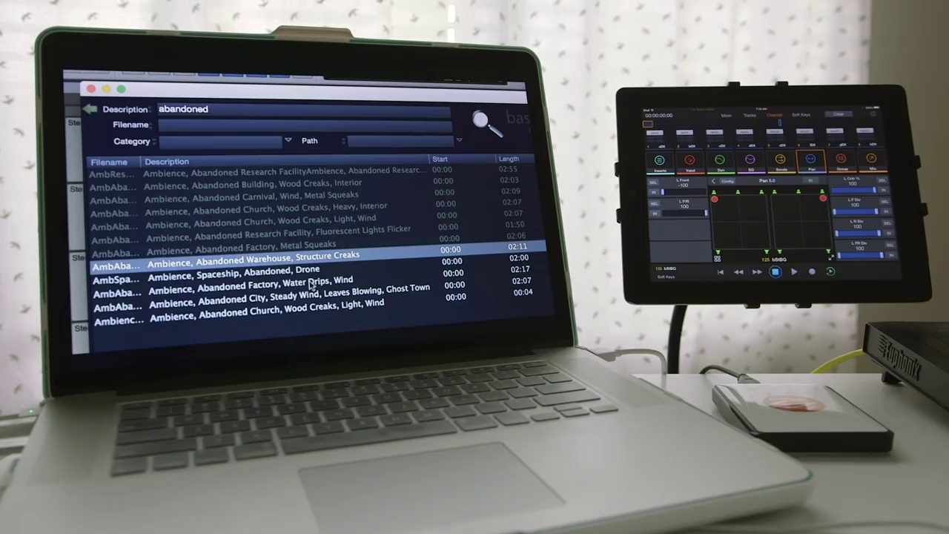
key("Down")
key("Down")
scroll(311, 285, "down", 5)
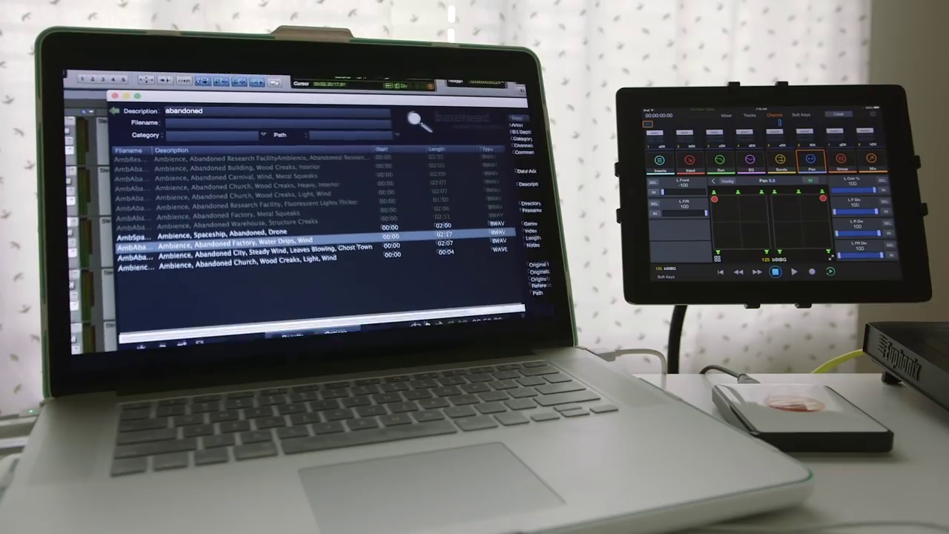
scroll(395, 281, "down", 5)
left_click(395, 281)
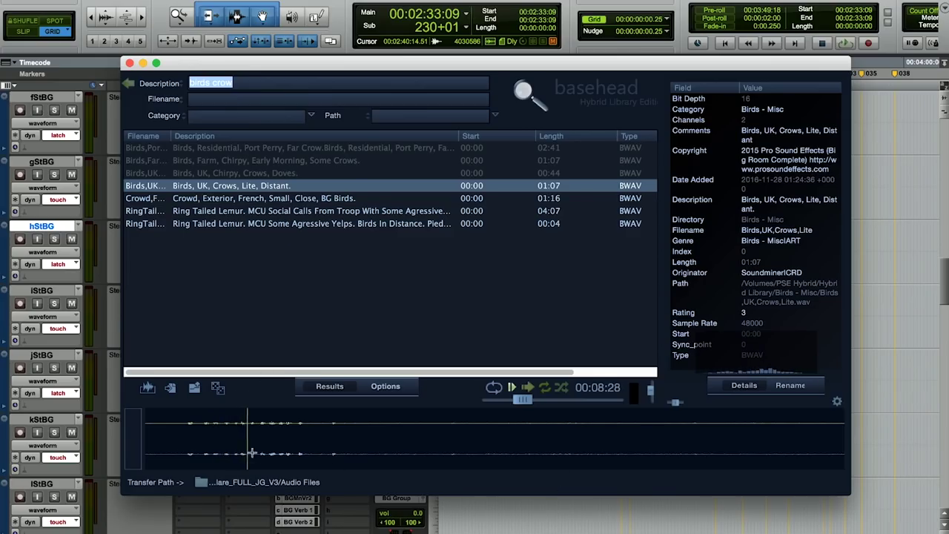
Search the Description field for 'distant dog b' to list dog bark sounds.
type("distant dog bark")
key("Return")
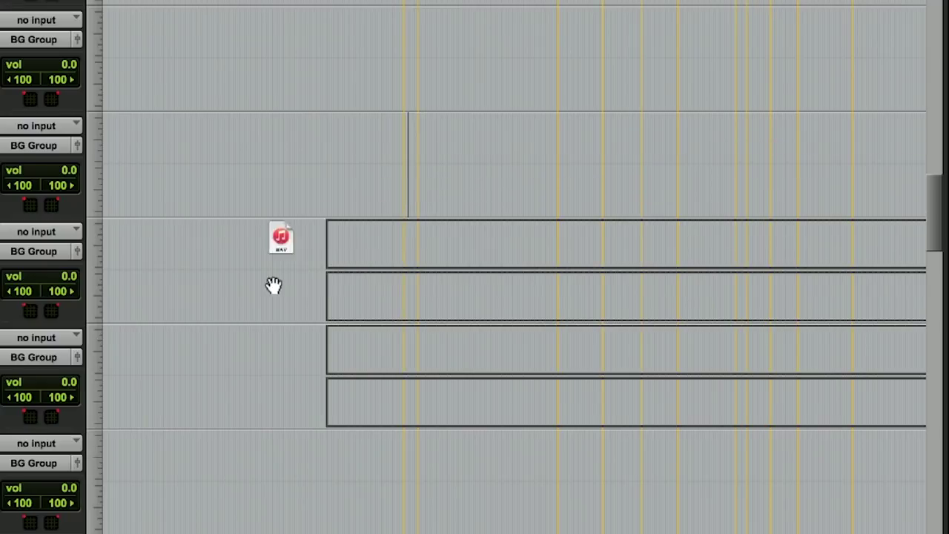
Drop the Abandoned Factory and Warehouse ambiences onto adjacent tracks, plus another clip higher up.
left_click_drag(204, 291, 206, 291)
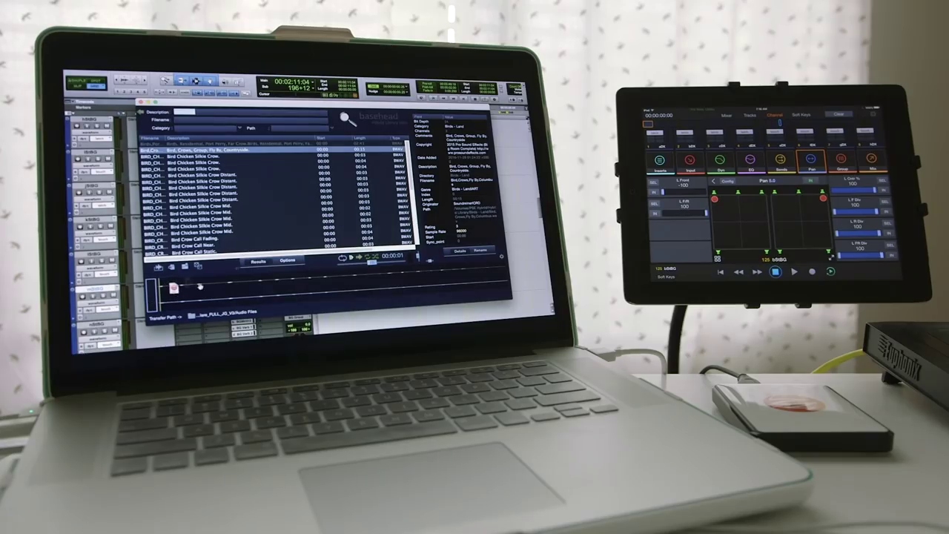
left_click_drag(200, 286, 254, 225)
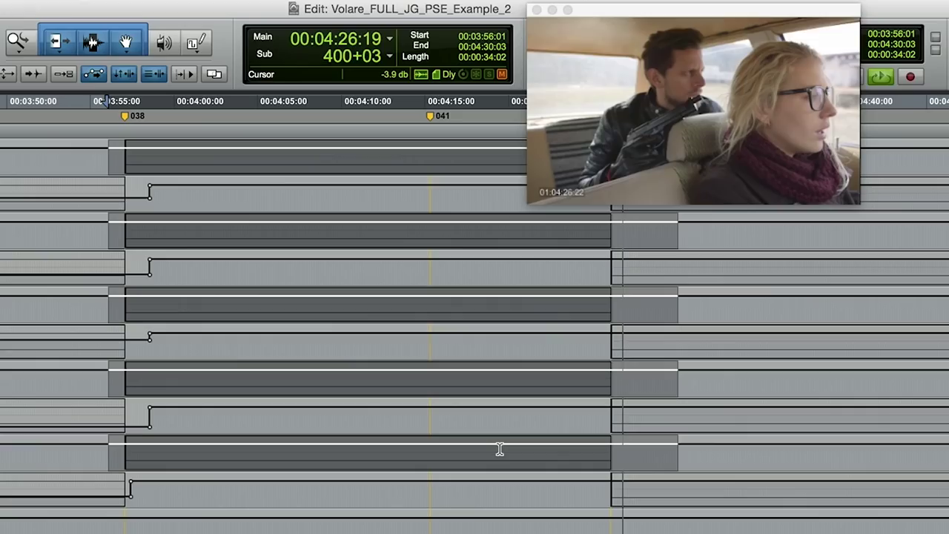
Write the ambience automation to the whole selection, stop playback, and confirm the notice.
key("alt+super+slash")
key("space")
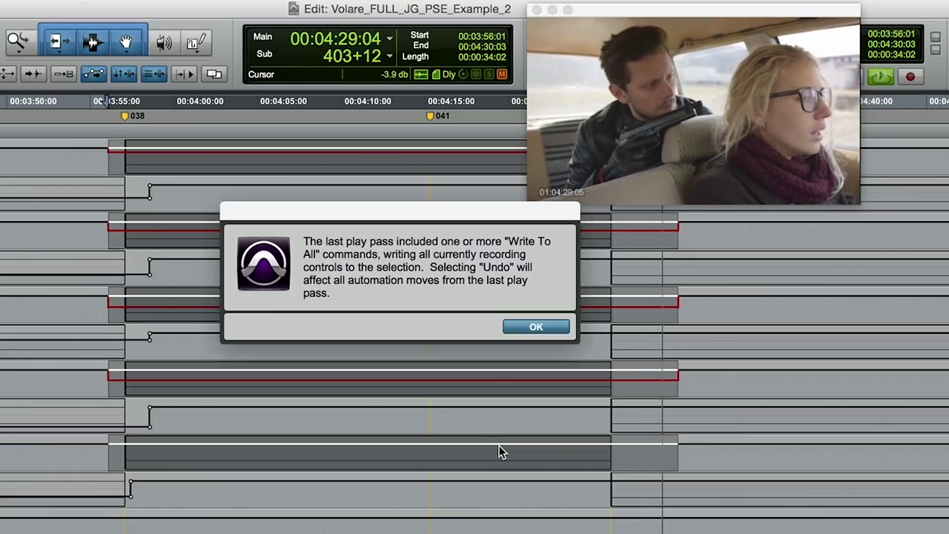
key("Return")
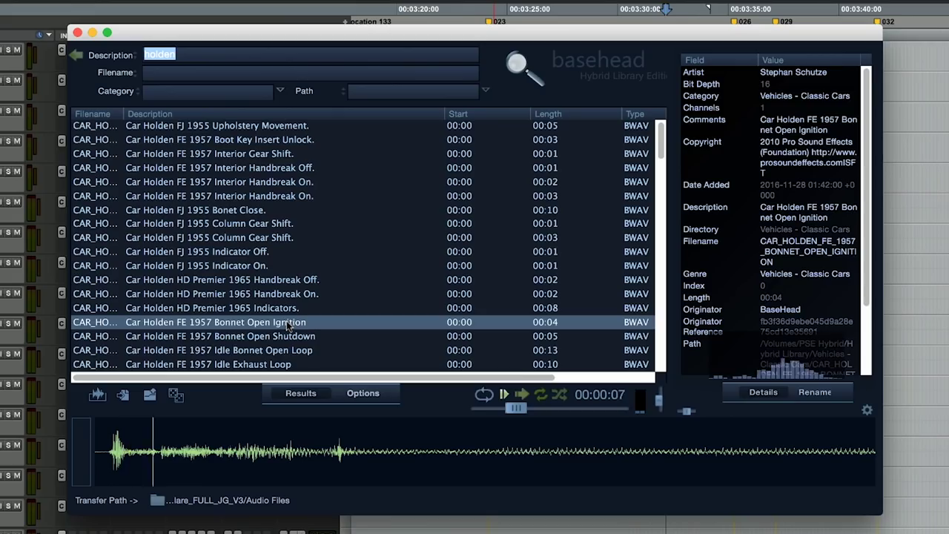
Preview the Holden FE 1957 Idle Bonnet Open, Idle Exhaust and Idle Front loops.
scroll(288, 327, "down", 1)
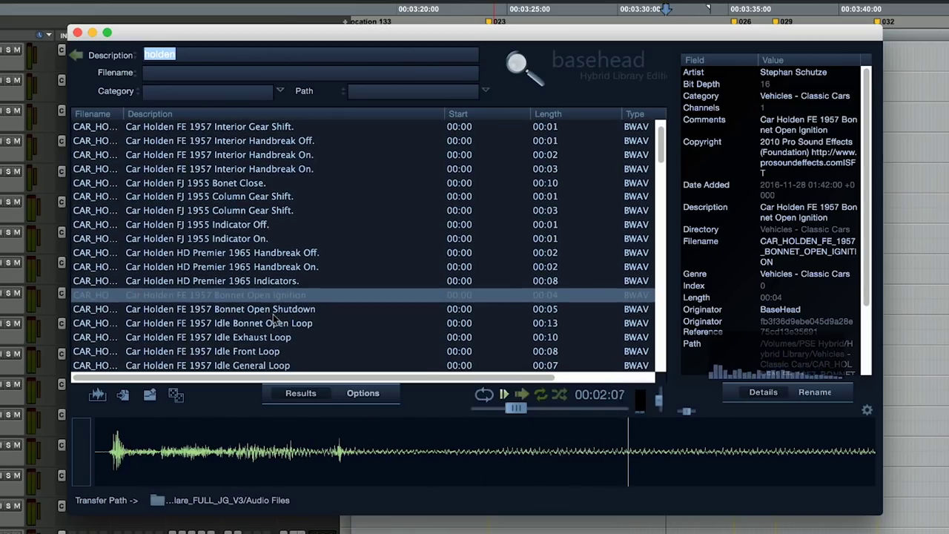
left_click(273, 323)
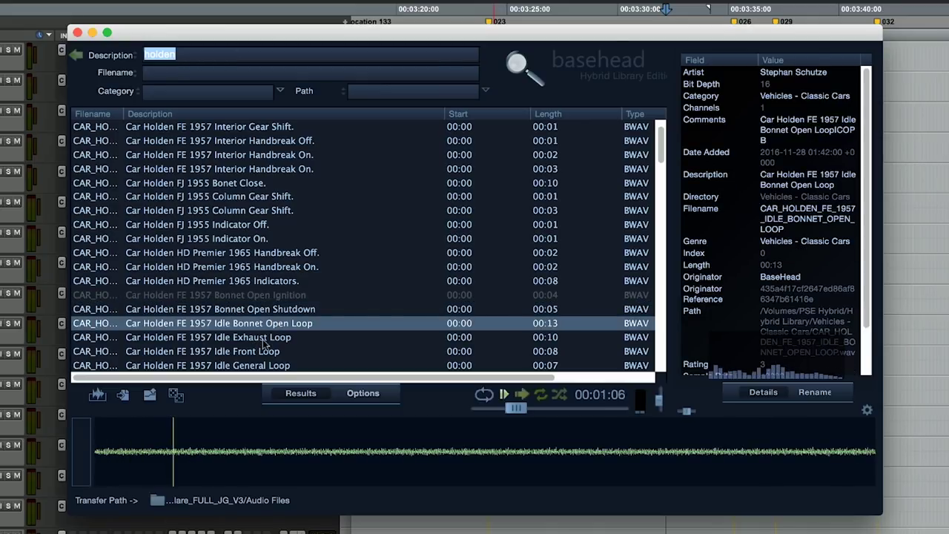
left_click(268, 341)
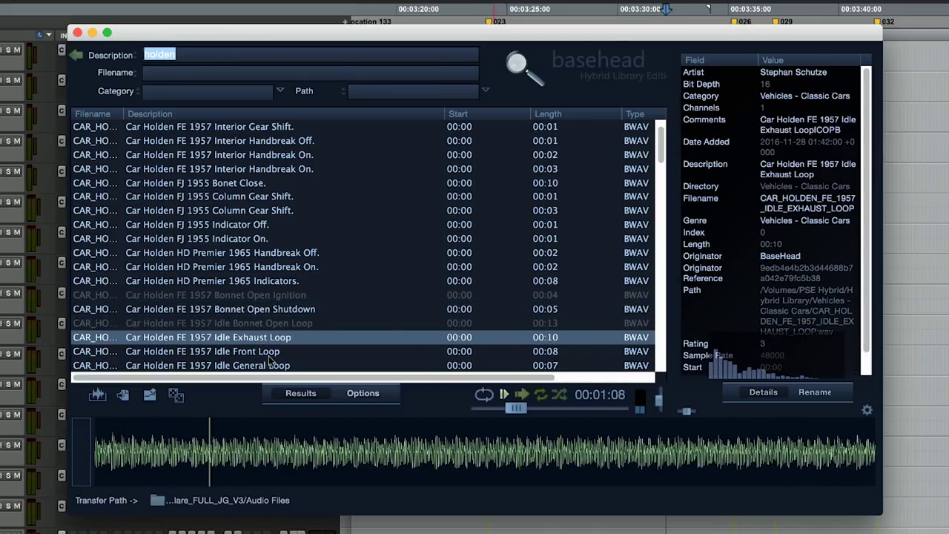
left_click(271, 352)
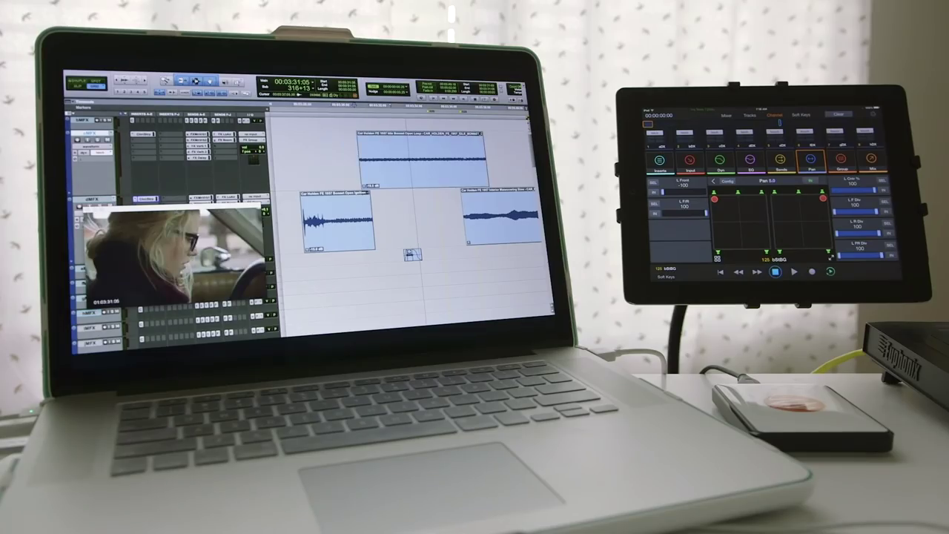
Move the Holden idle clip onto the car track and open Clip Effects for the Bonnet Open clips.
left_click(437, 181)
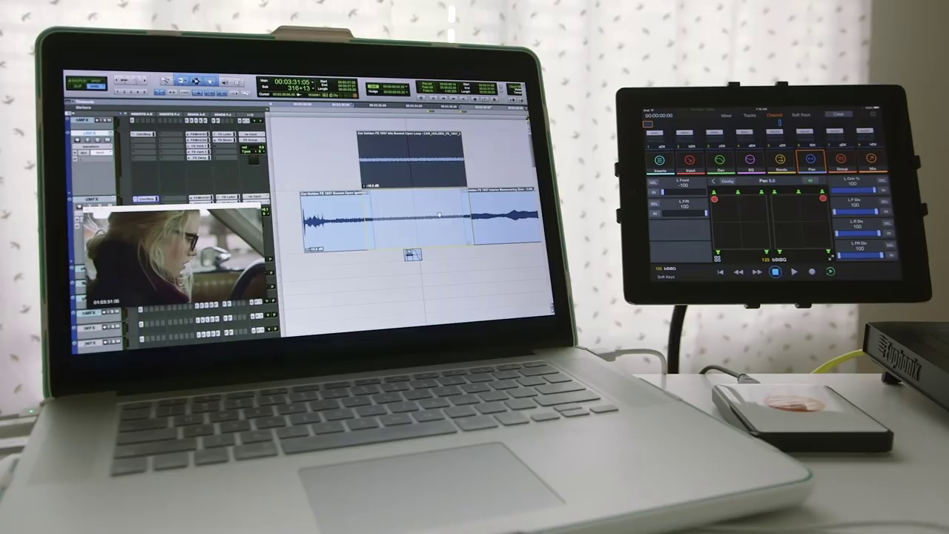
left_click_drag(439, 215, 439, 216)
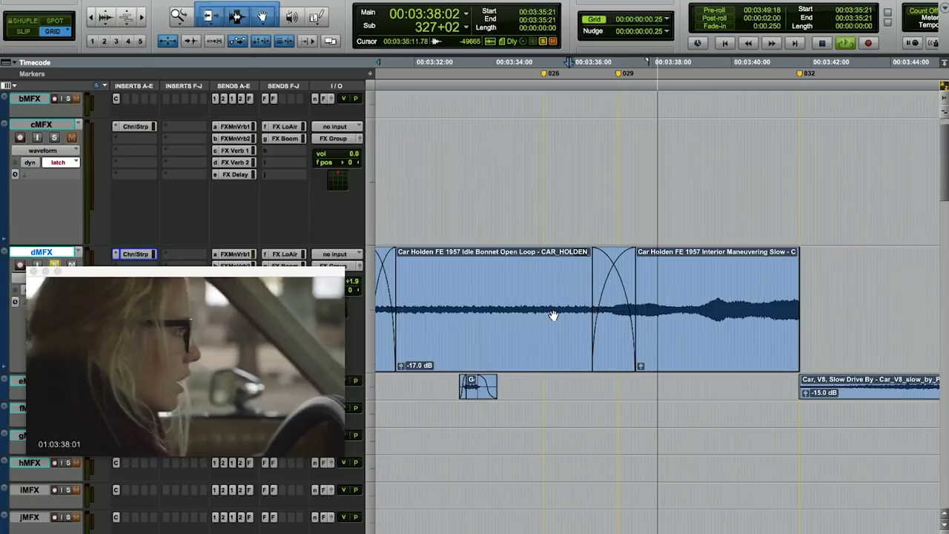
left_click(586, 337)
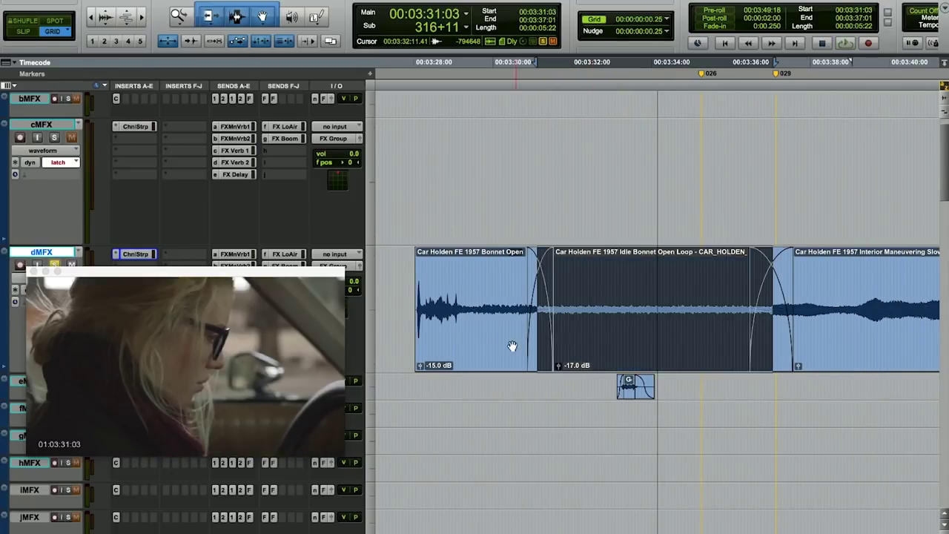
left_click(480, 351, "shift")
key("ctrl+alt+6")
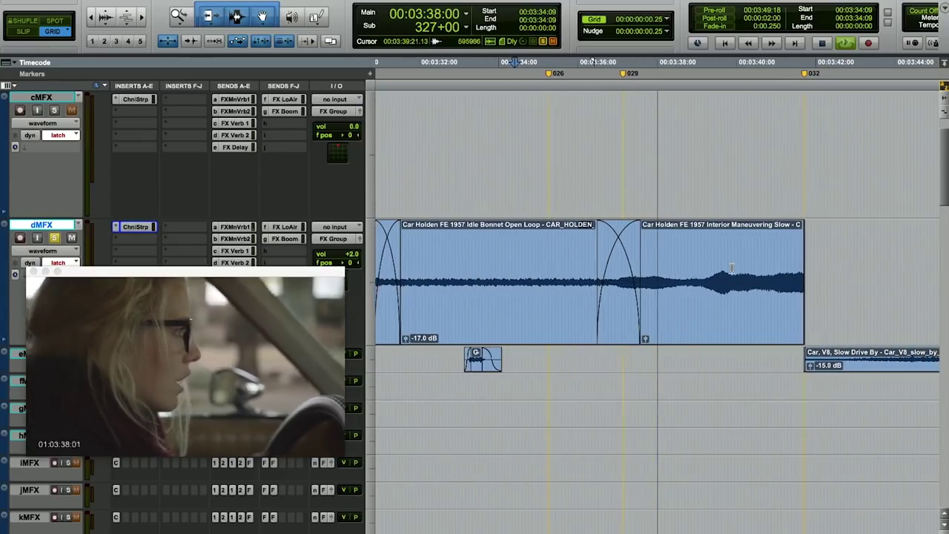
key("r")
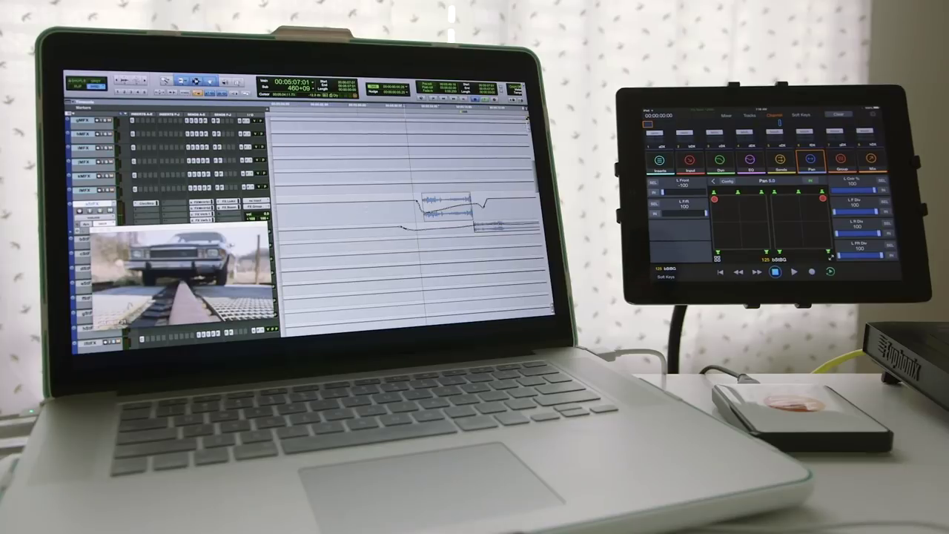
Preview the Amtrak horn, two Distant Perspective horns and the Train Horn Honk result.
scroll(408, 223, "up", 2)
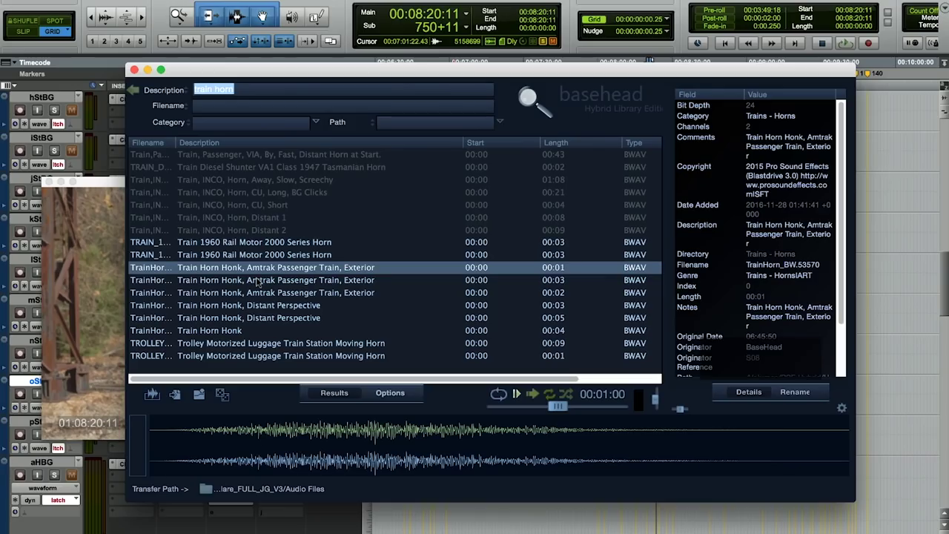
left_click(258, 280)
left_click(258, 305)
left_click(276, 321)
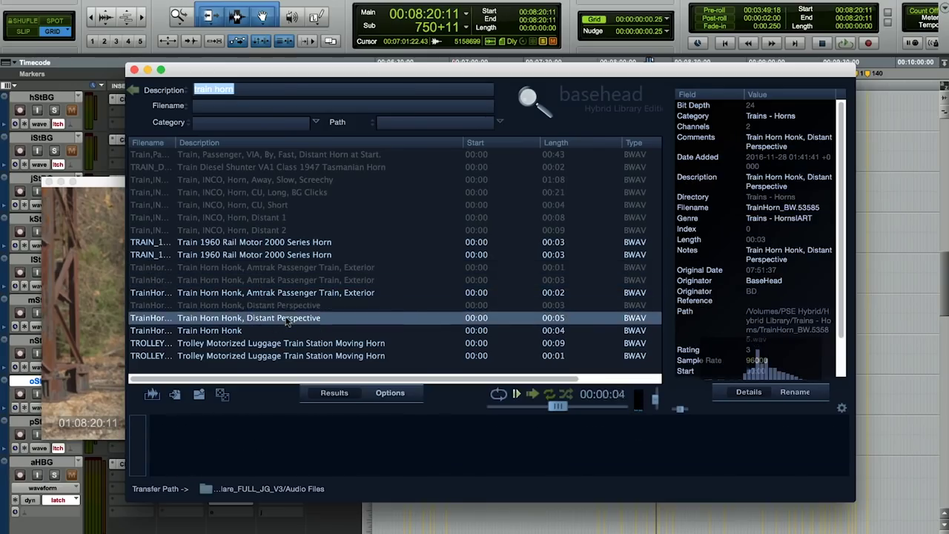
left_click(229, 332)
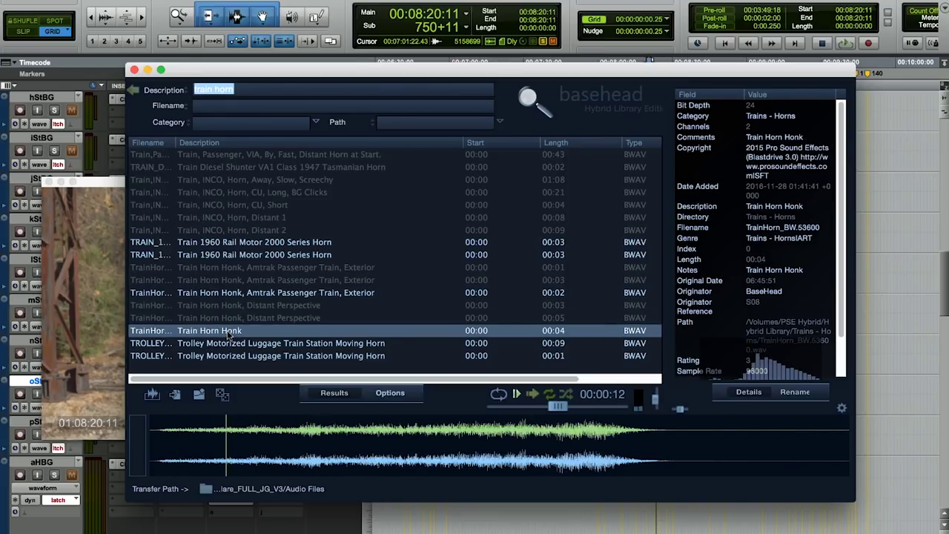